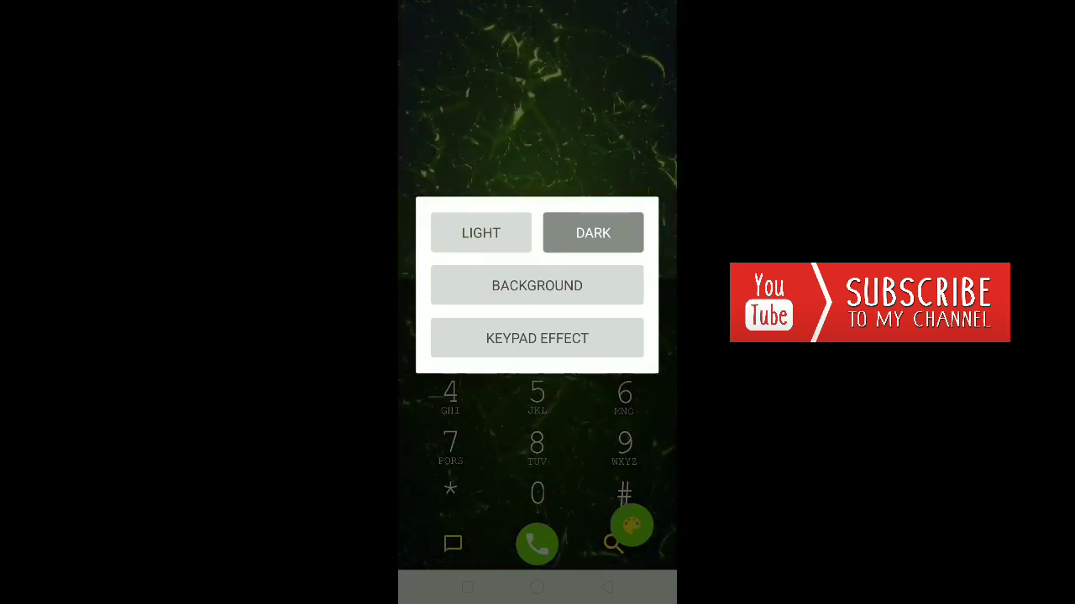
Apply the LIGHT theme, then start picking a custom background image for the dialer.
click(481, 233)
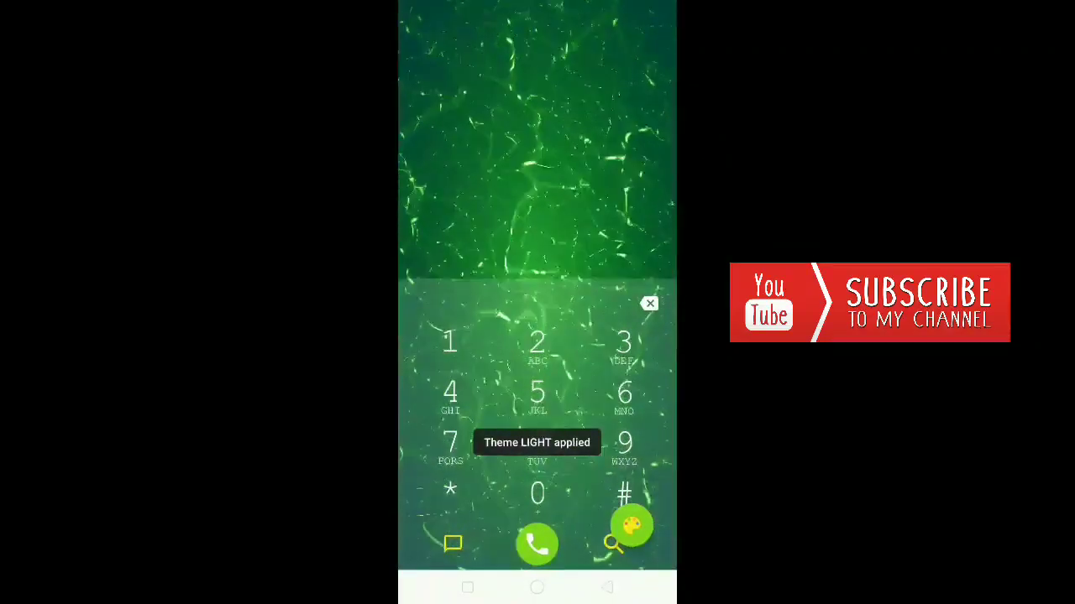
click(632, 527)
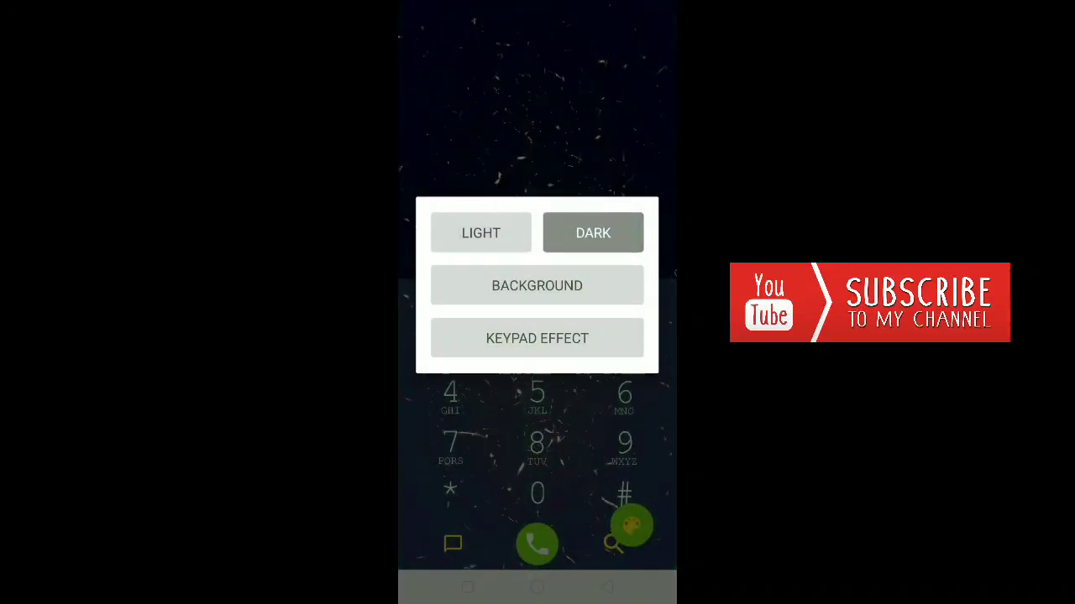
click(593, 232)
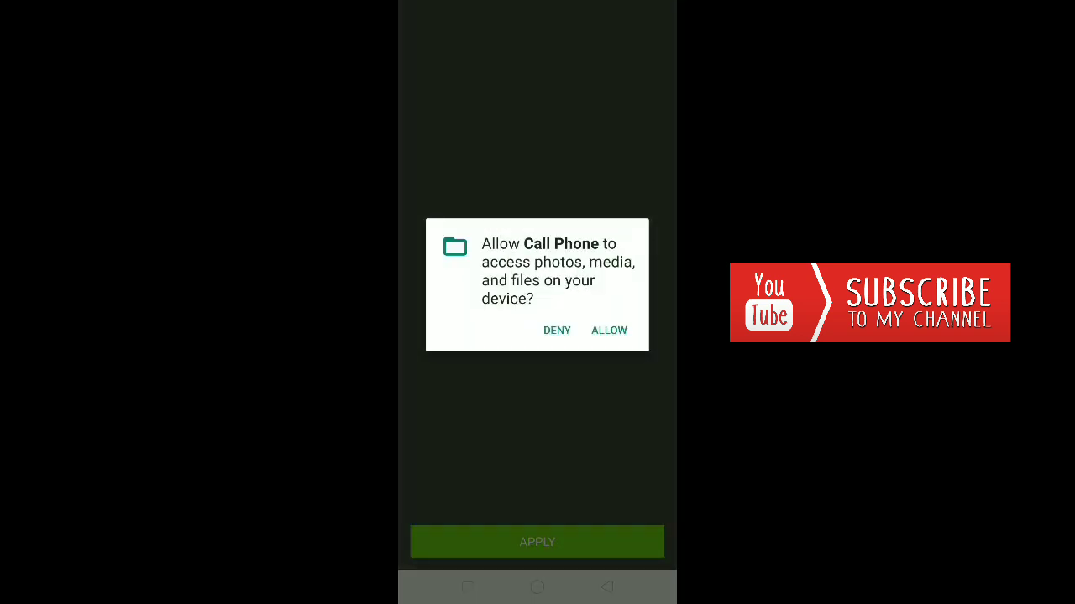
Allow photo access and apply the navy-suit photo from the Instagram album as background.
click(609, 330)
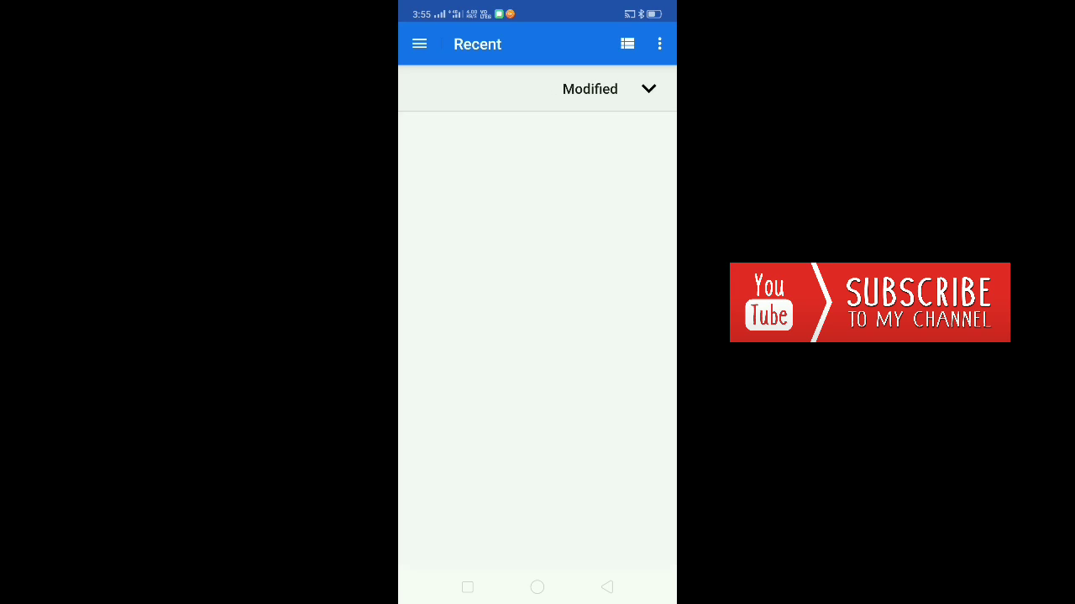
click(419, 44)
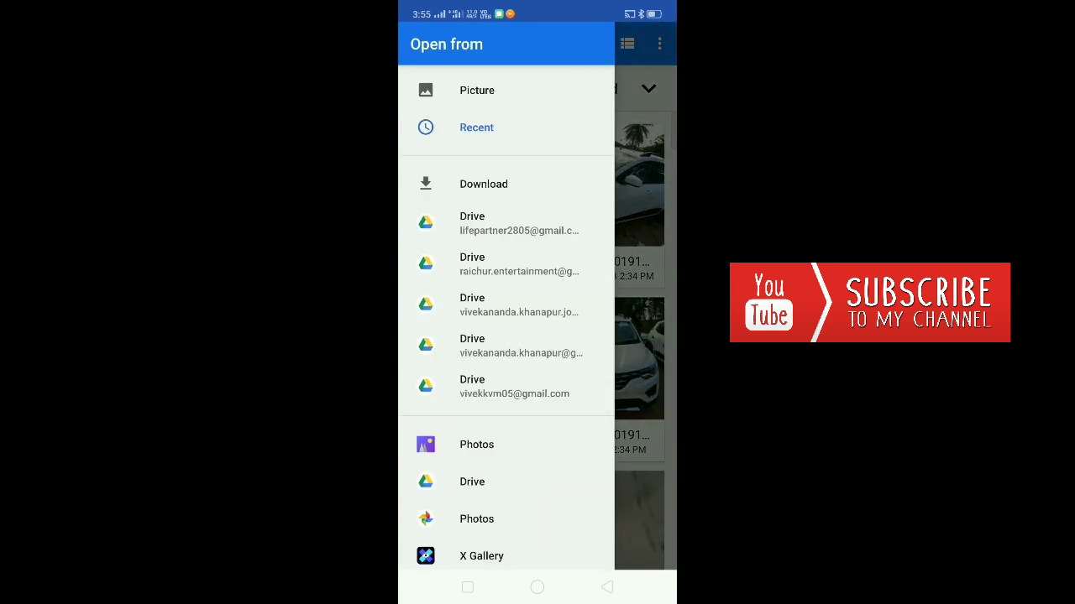
click(476, 444)
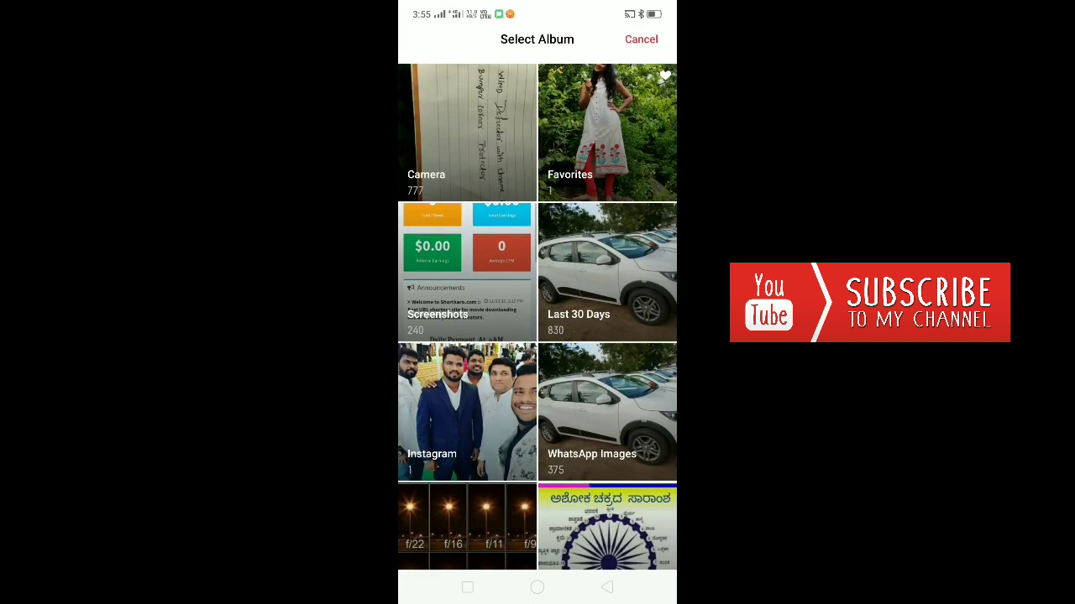
click(467, 412)
click(448, 139)
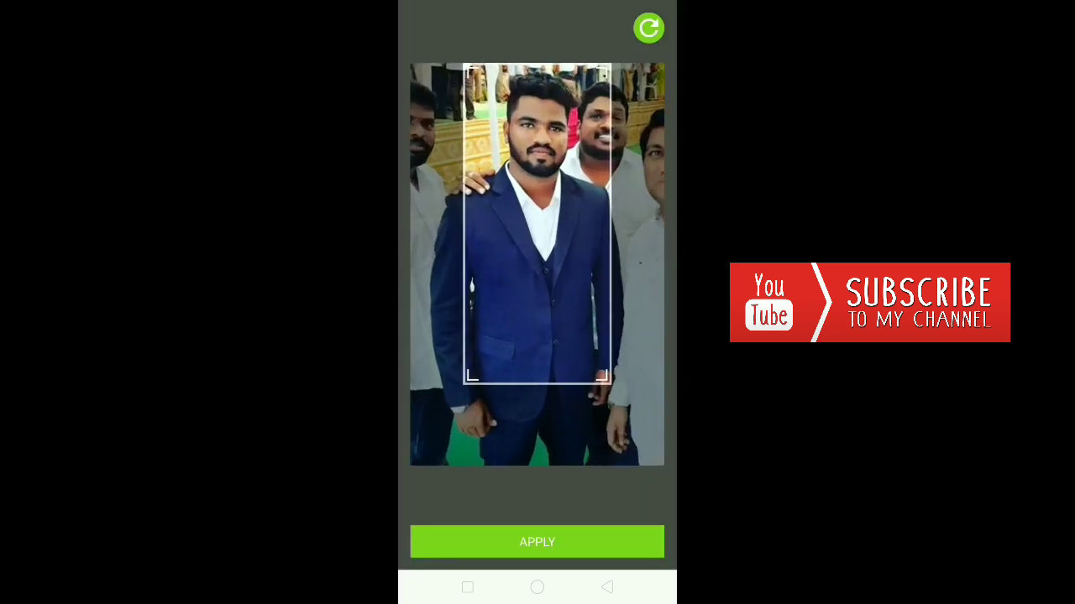
click(537, 542)
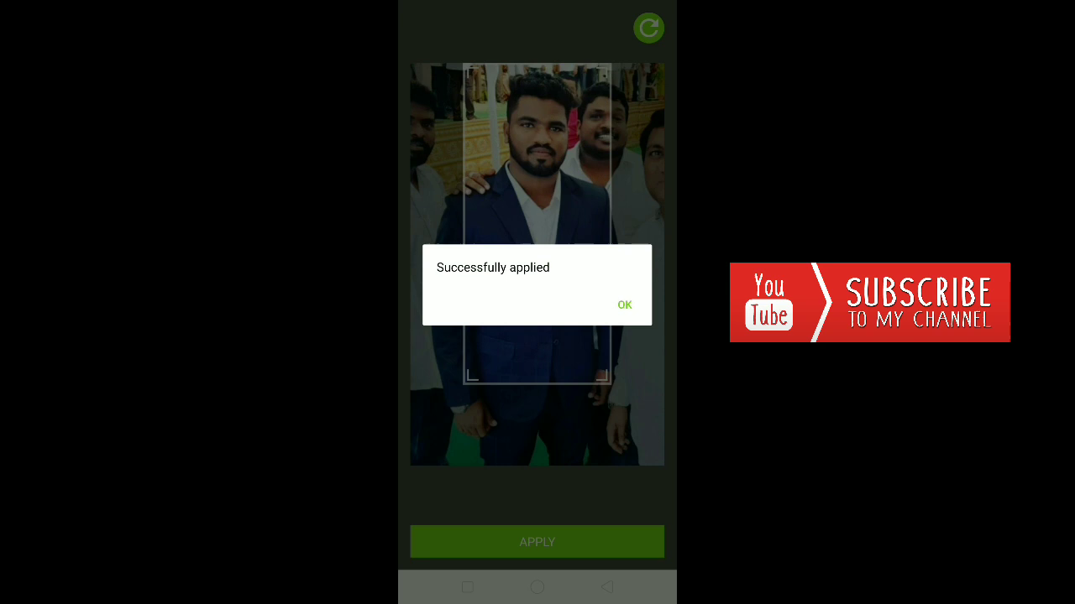
click(625, 305)
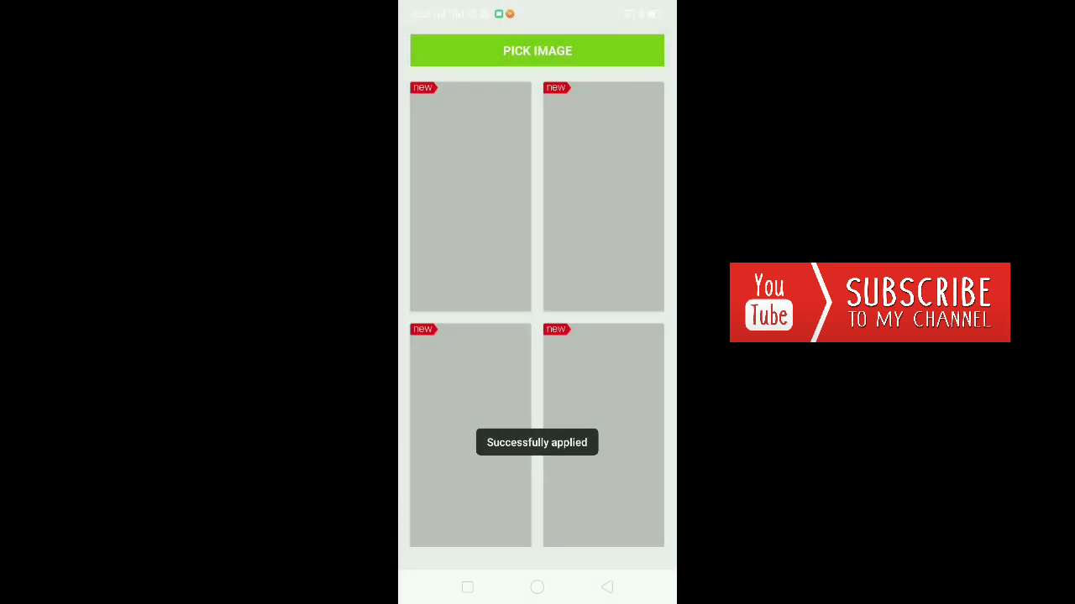
Return to the suit-photo dialer, test two keypad digits, and try the DARK theme.
click(607, 587)
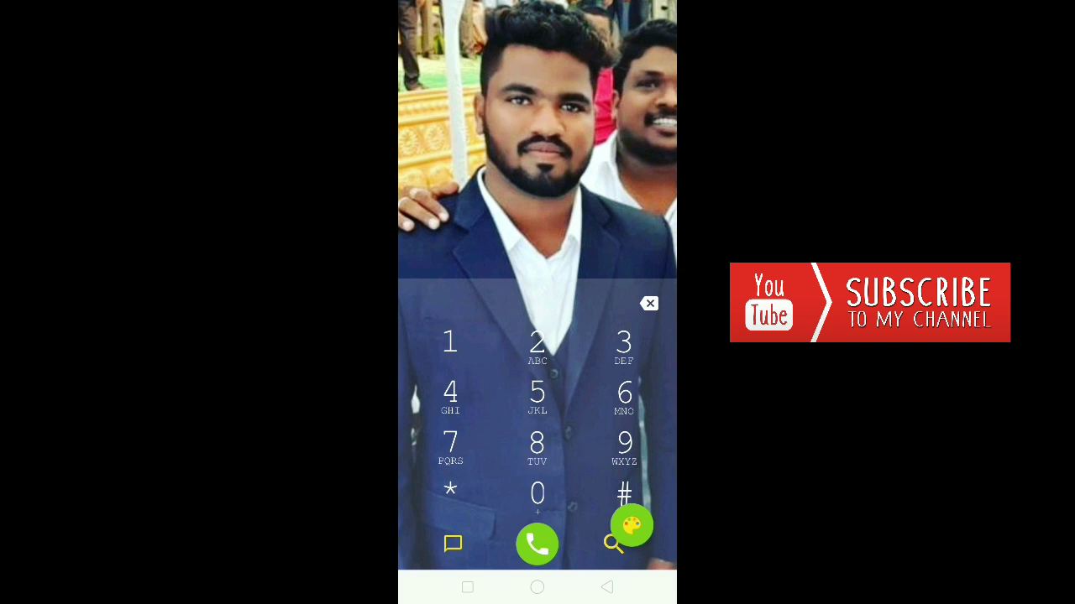
click(624, 445)
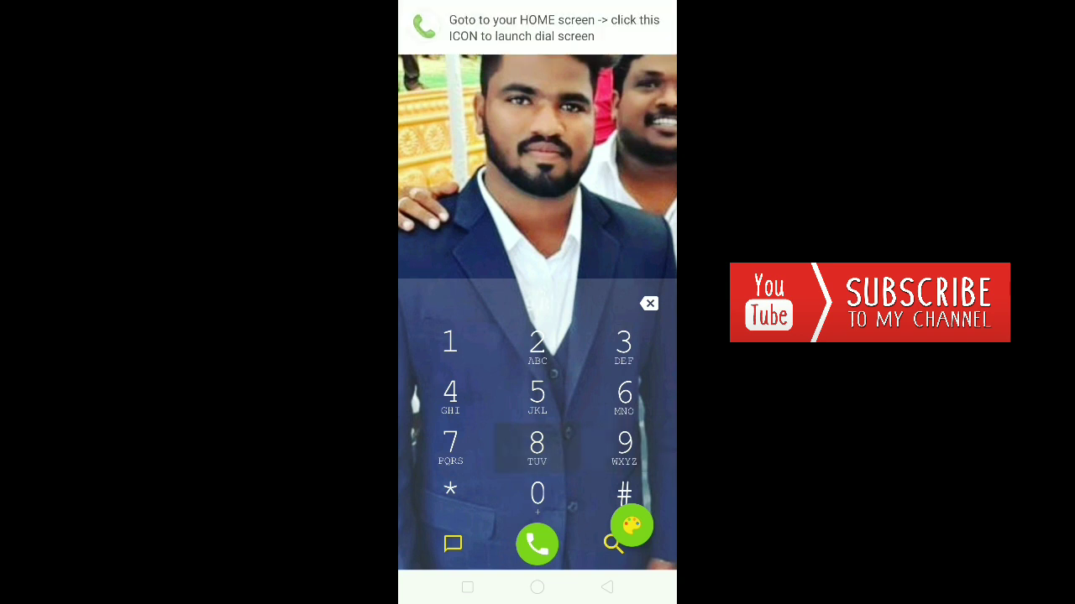
click(536, 445)
click(631, 527)
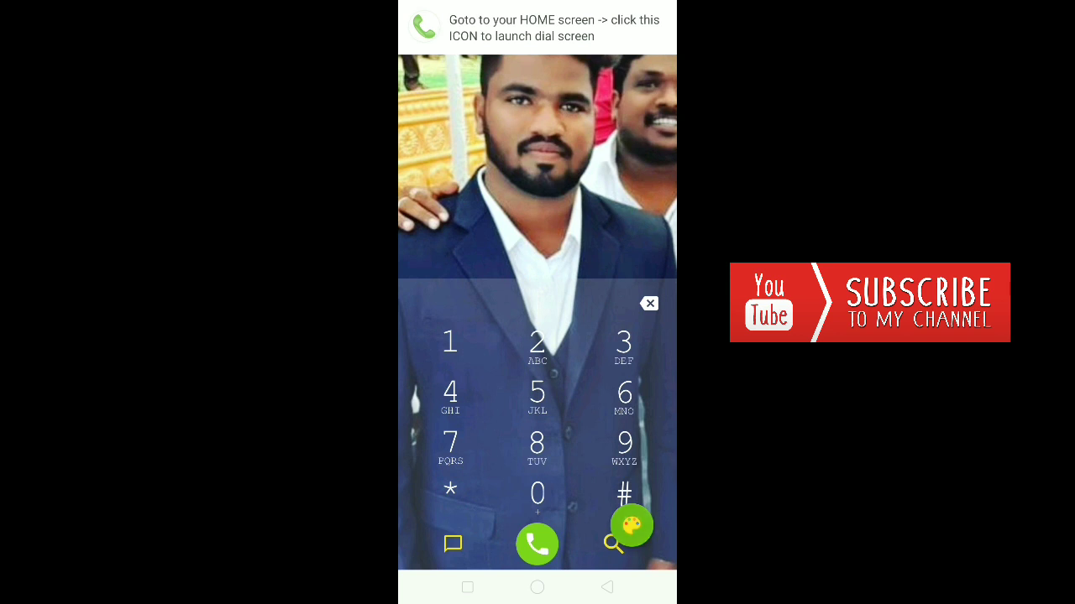
click(593, 233)
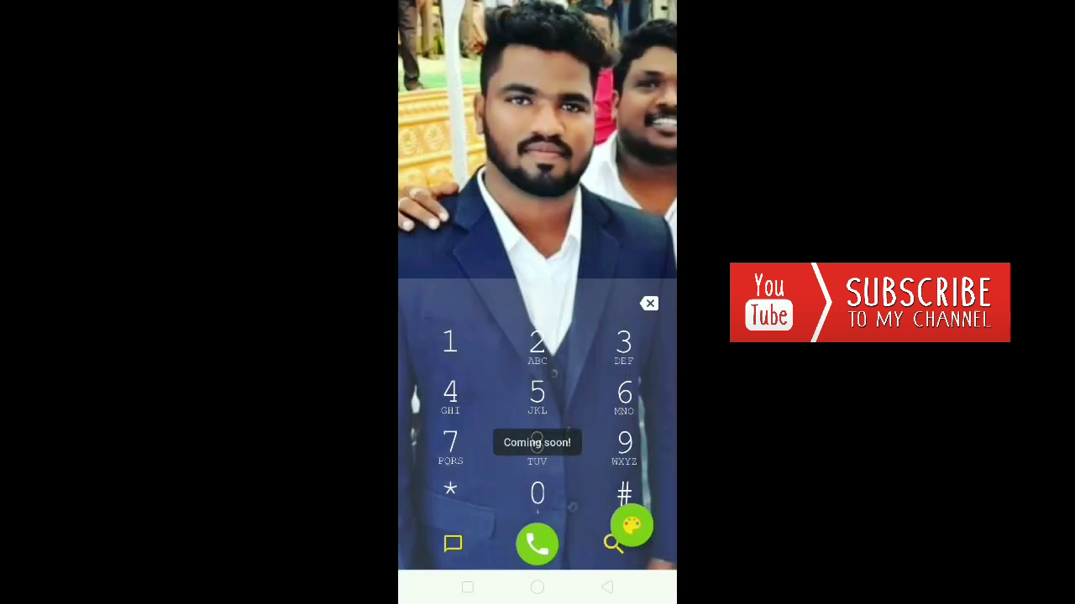